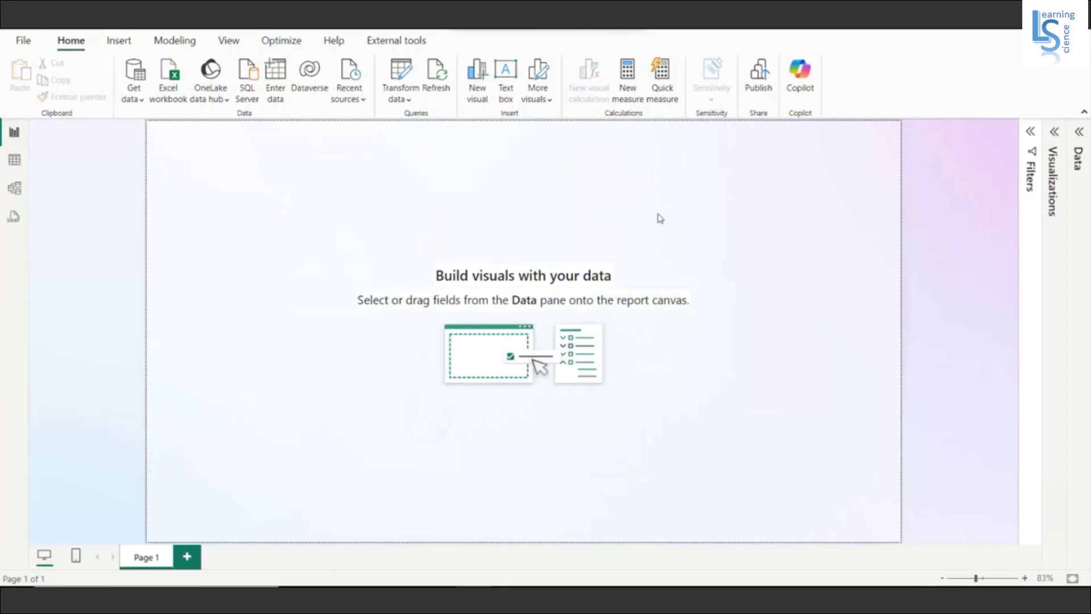
Step: Examine the fields and data rows of the Sales table, and return to the report canvas
left_click(1081, 132)
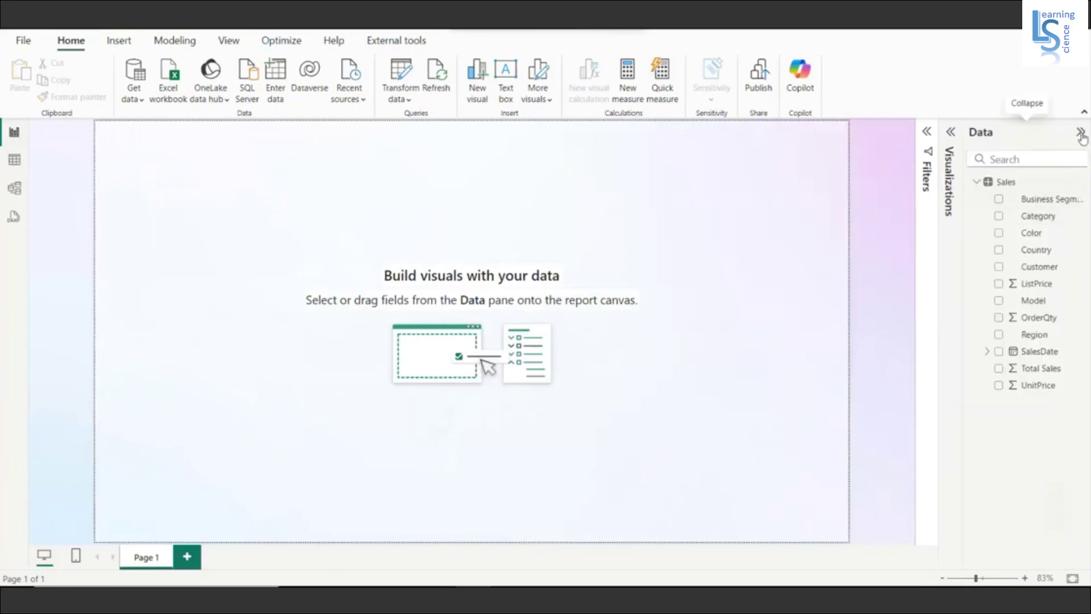
left_click(1081, 133)
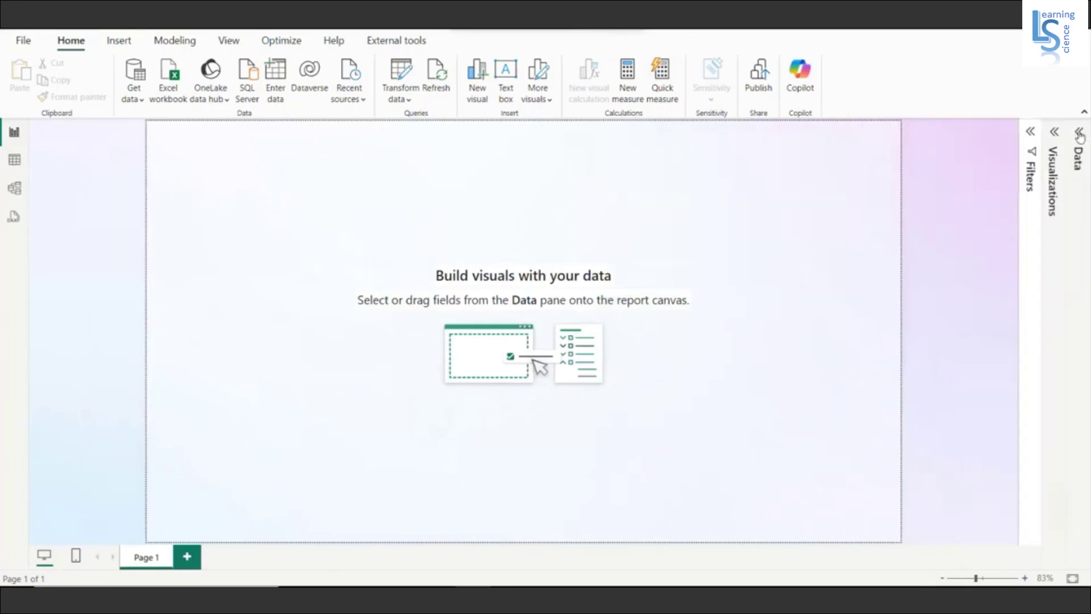
left_click(15, 161)
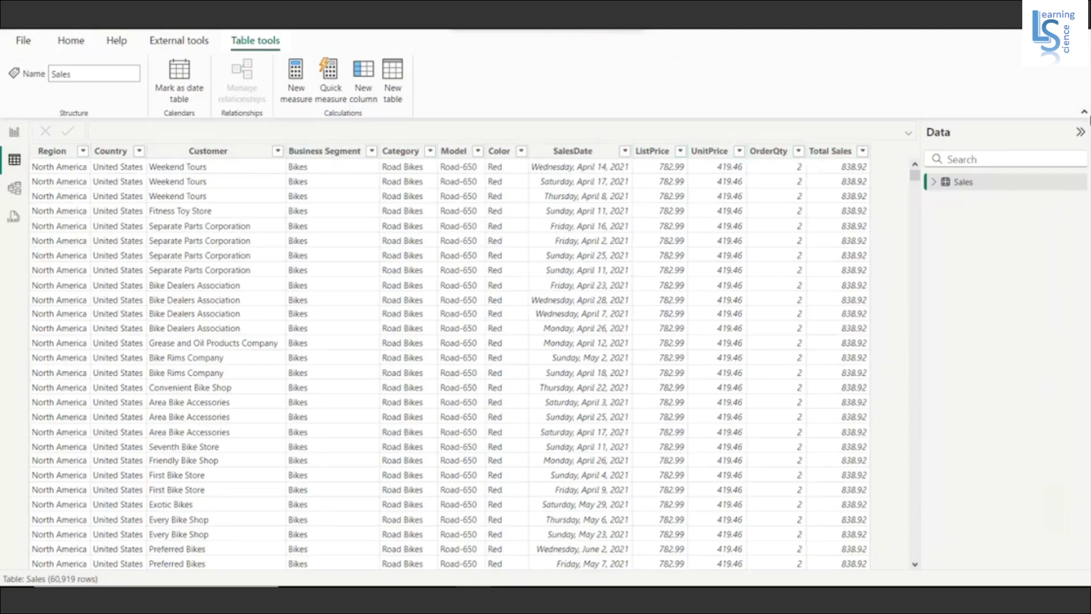
left_click(1080, 132)
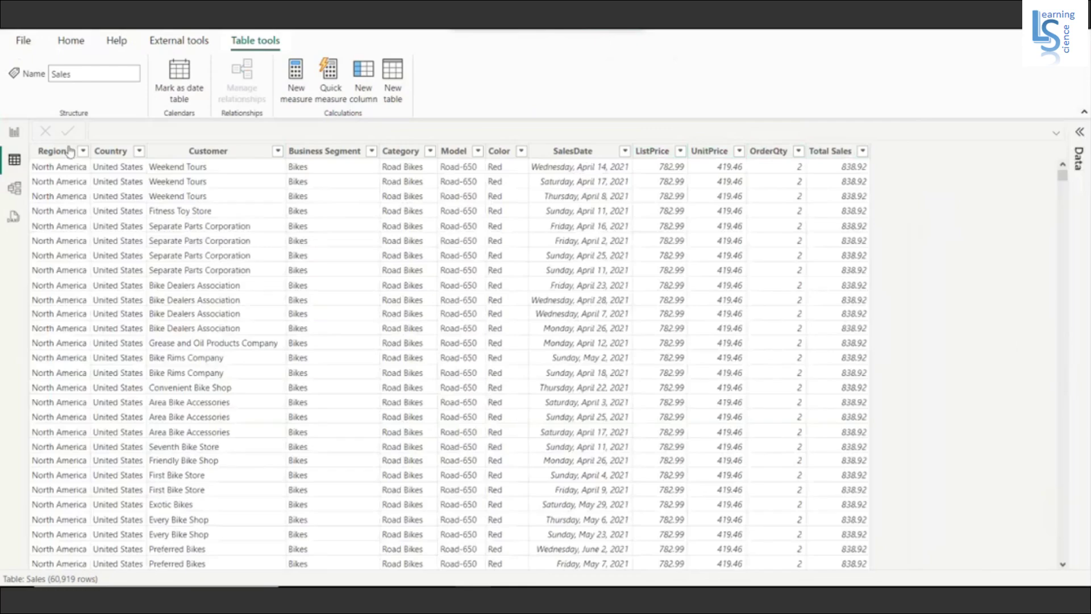
left_click(15, 133)
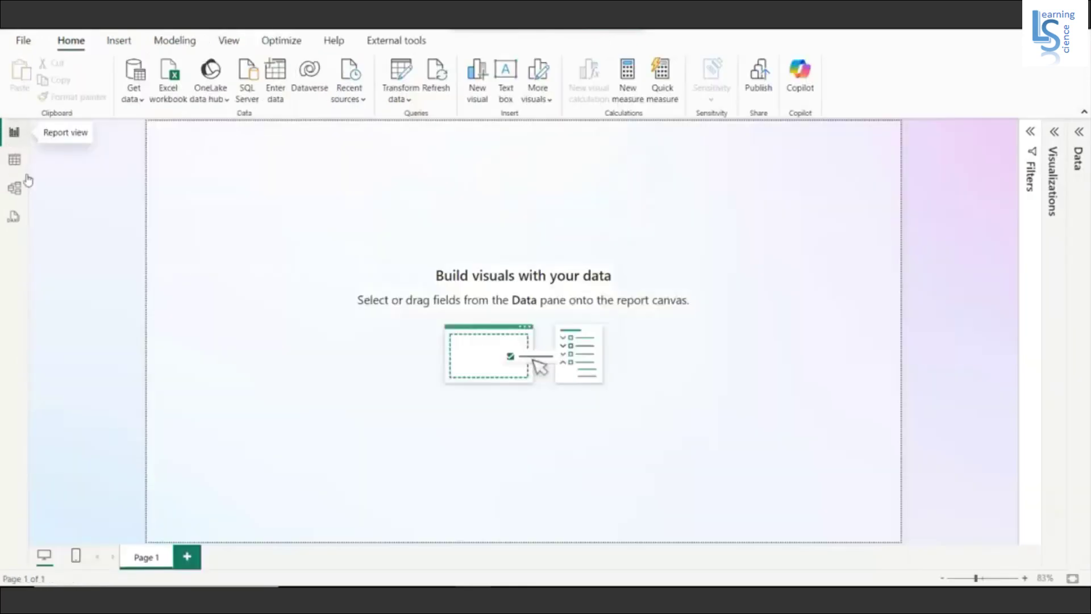
Step: Ask Copilot to create a new report page and review the dataset columns and recommended metrics in its reply
left_click(801, 80)
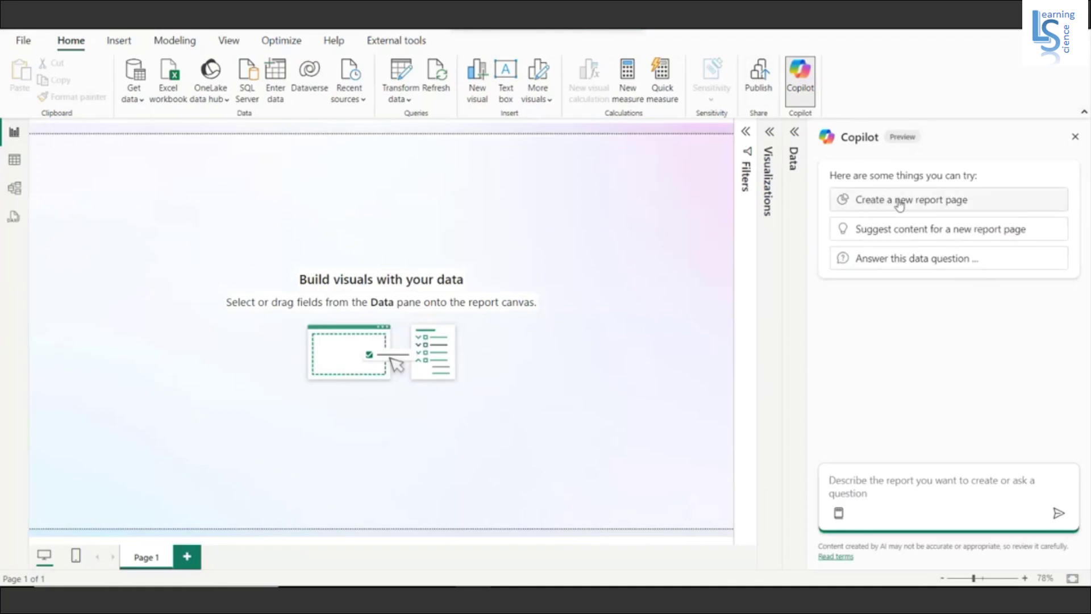
left_click(939, 201)
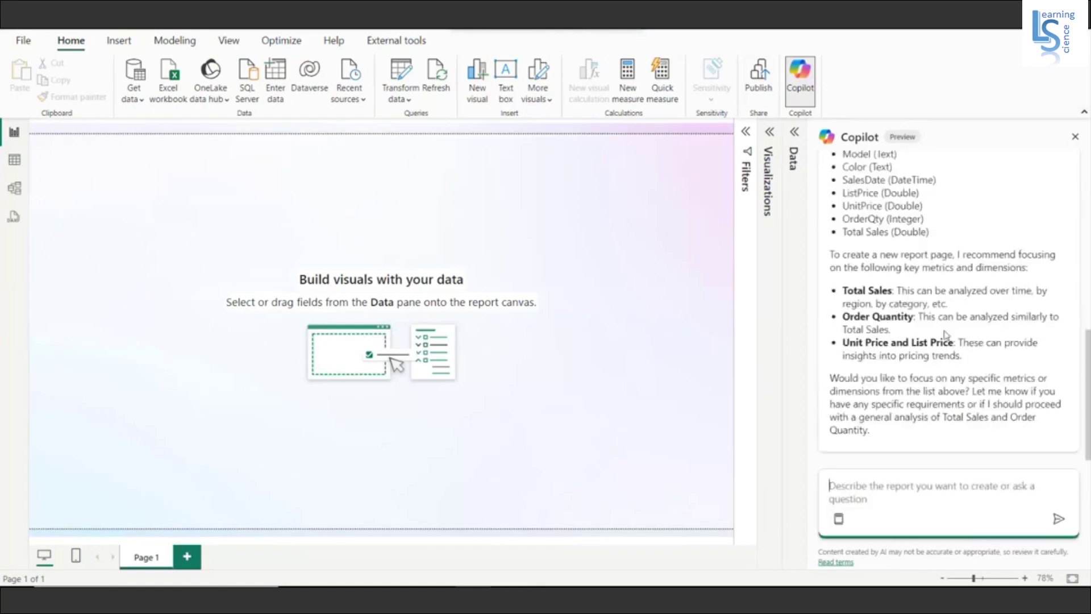
scroll(946, 335, "up", 3)
scroll(946, 335, "up", 1)
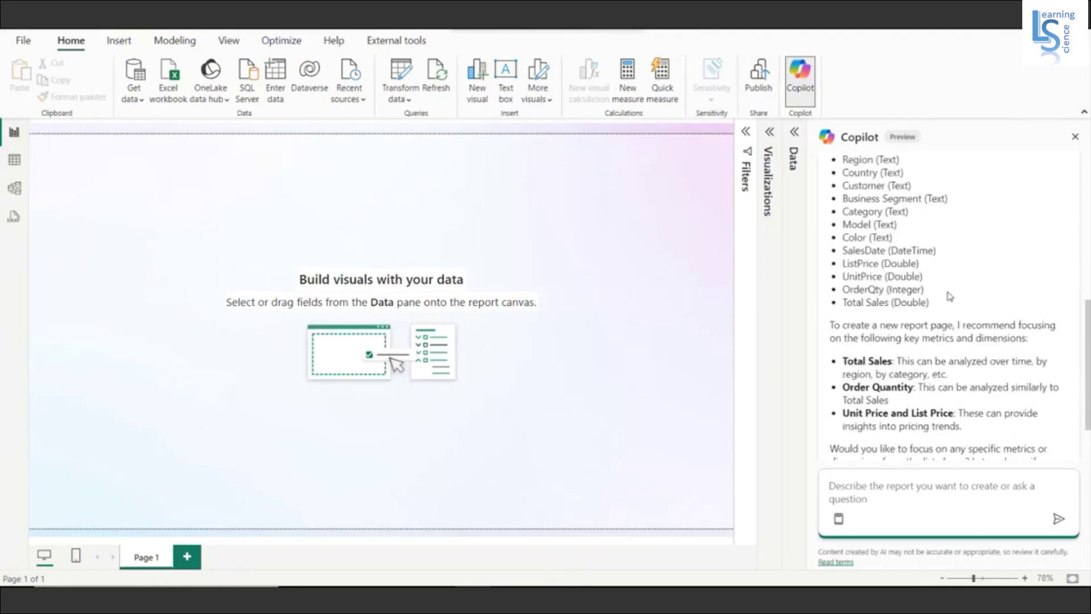
scroll(948, 293, "down", 2)
scroll(911, 245, "up", 1)
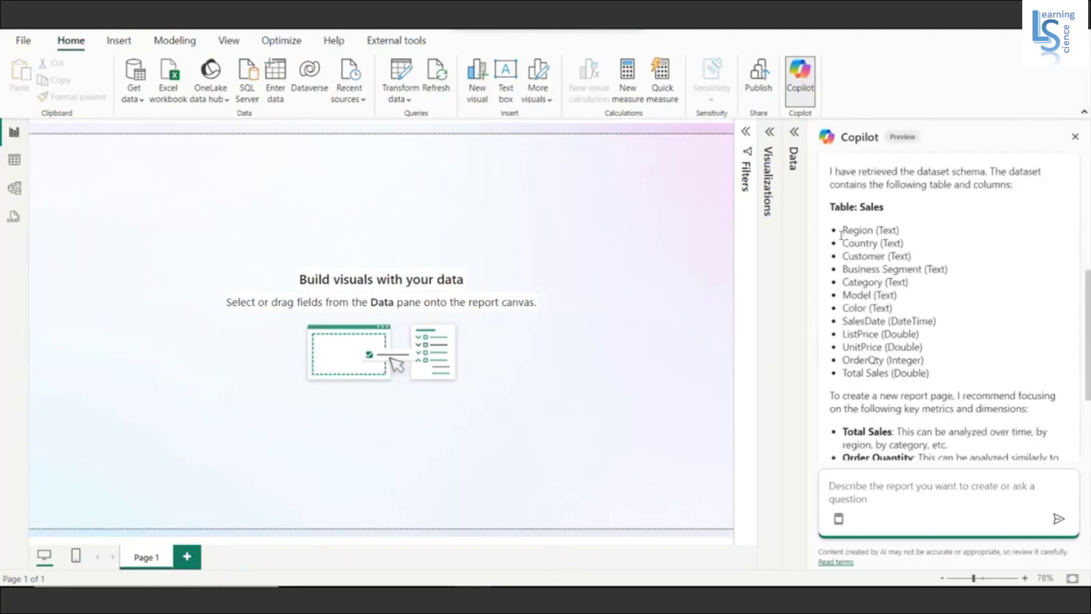
left_click_drag(843, 230, 939, 378)
scroll(928, 307, "down", 1)
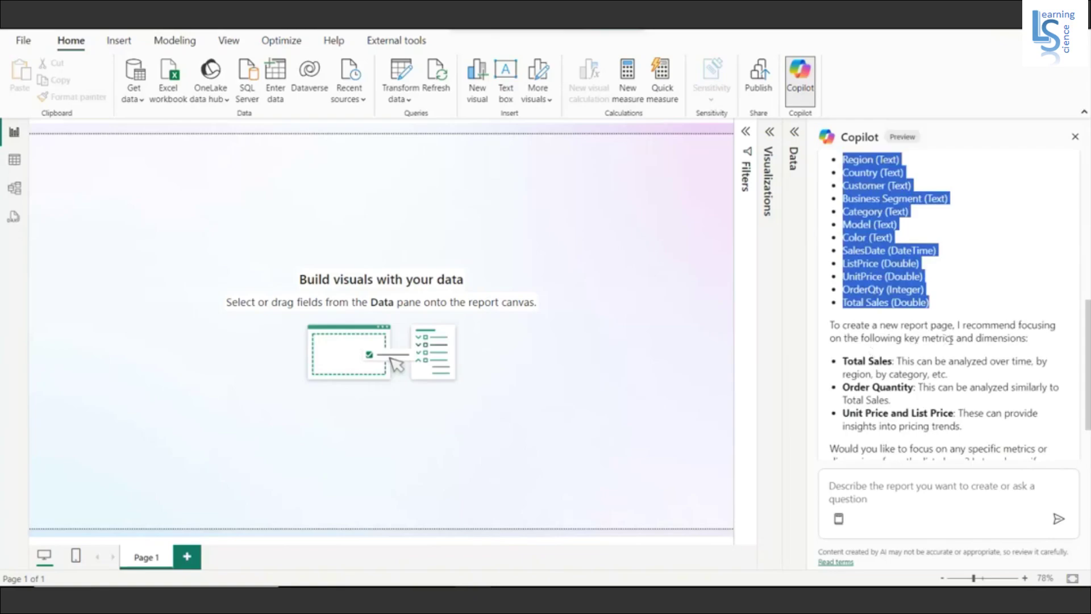
scroll(1013, 341, "down", 1)
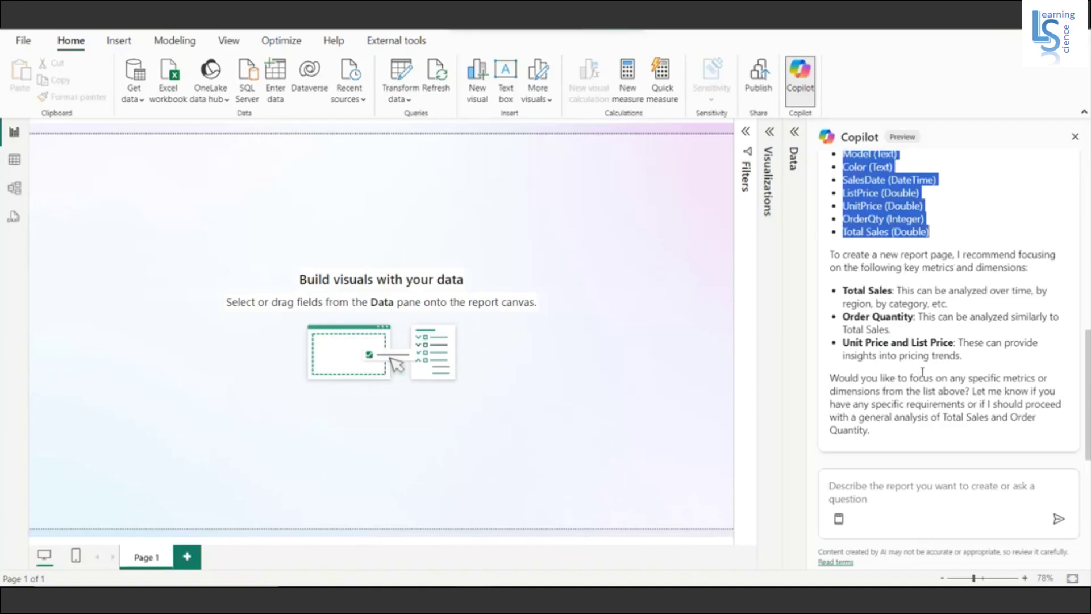
scroll(923, 372, "up", 8)
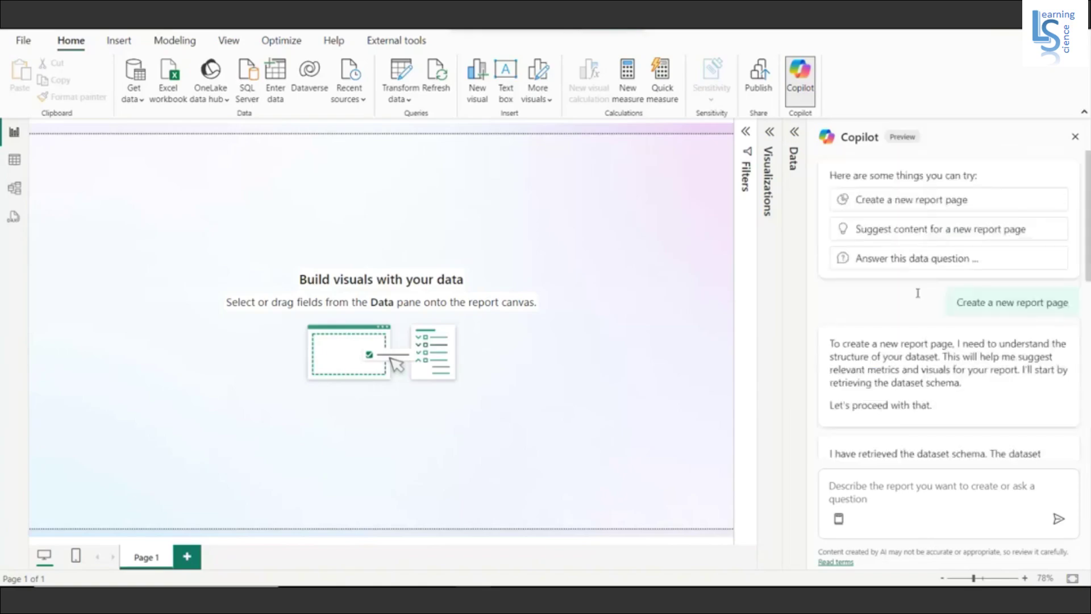
Step: Repeat the Copilot request to create a new report page and inspect the generated visuals with Copilot closed
left_click(894, 205)
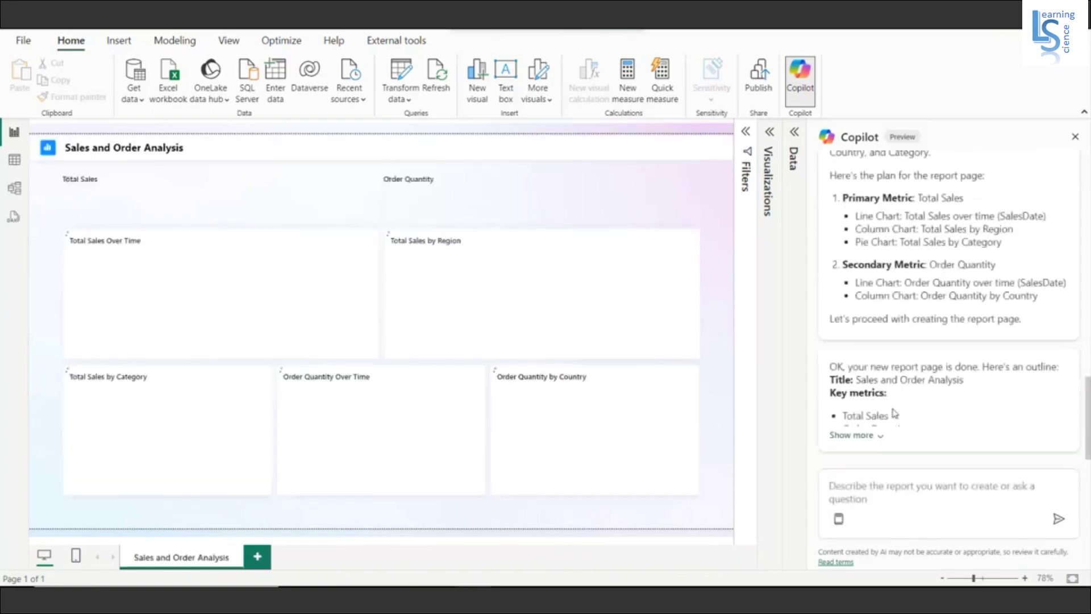
left_click(1073, 139)
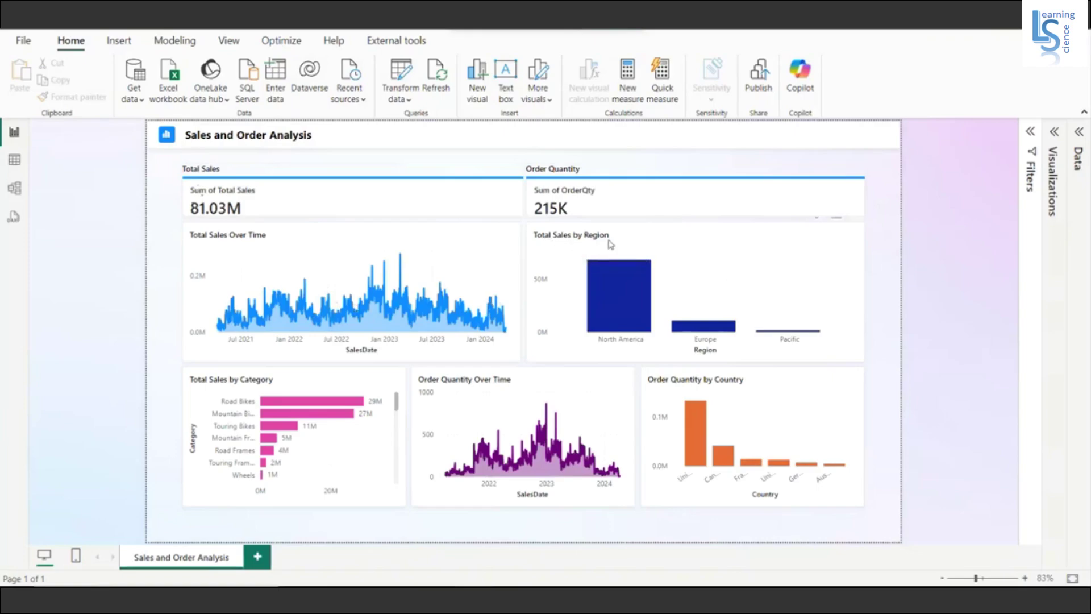
mouse_move(617, 310)
mouse_move(277, 405)
mouse_move(698, 435)
mouse_move(727, 459)
Step: Have Copilot suggest content for a new report page and create the suggested Country-wise Sales Analysis page
left_click(807, 94)
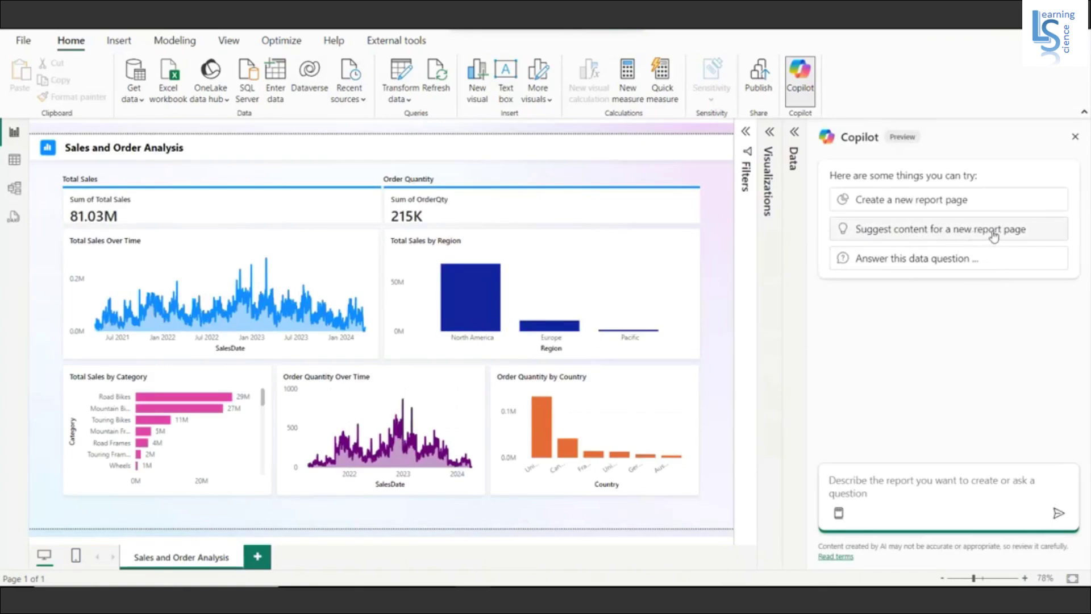
left_click(1019, 231)
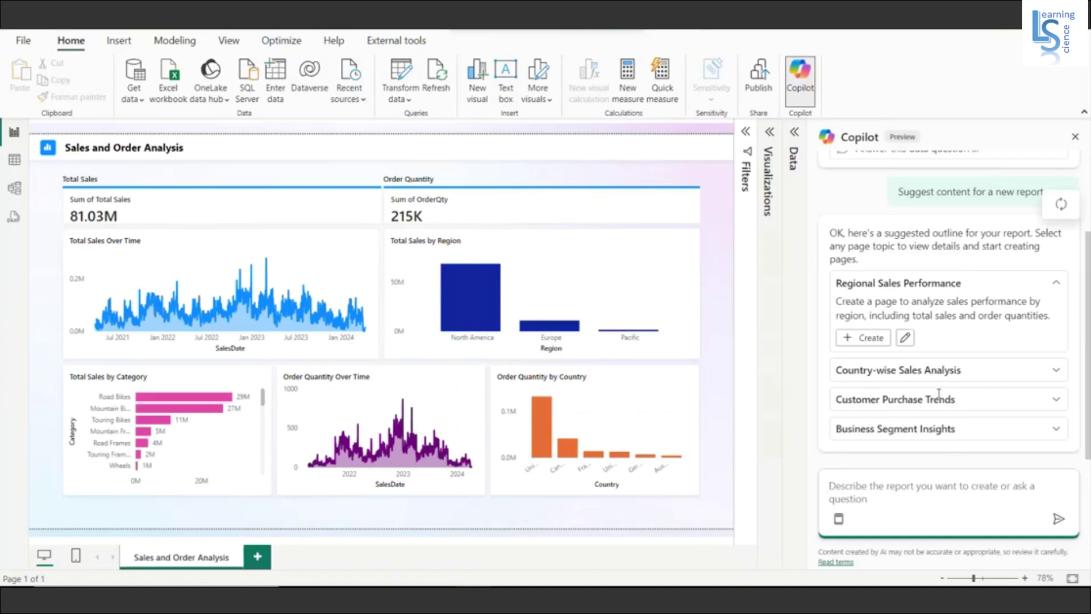
left_click(1056, 372)
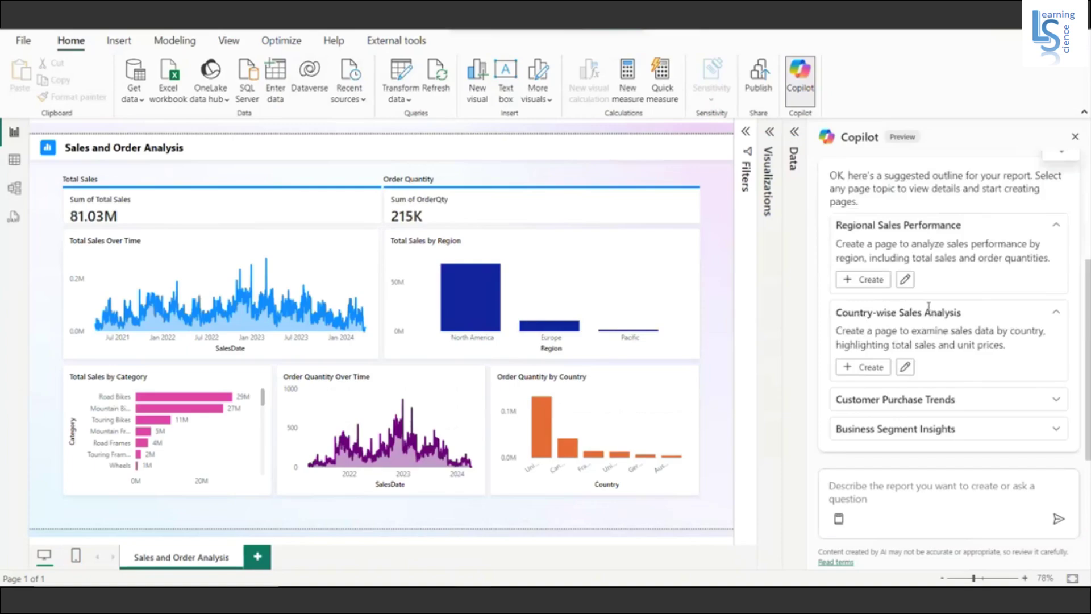
left_click(872, 369)
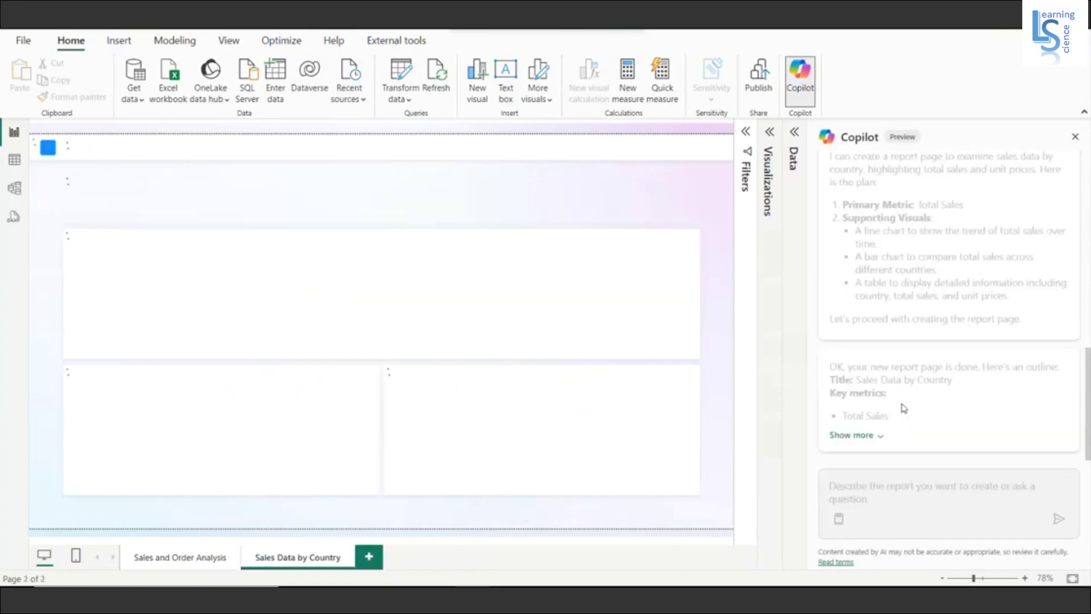
left_click(1075, 139)
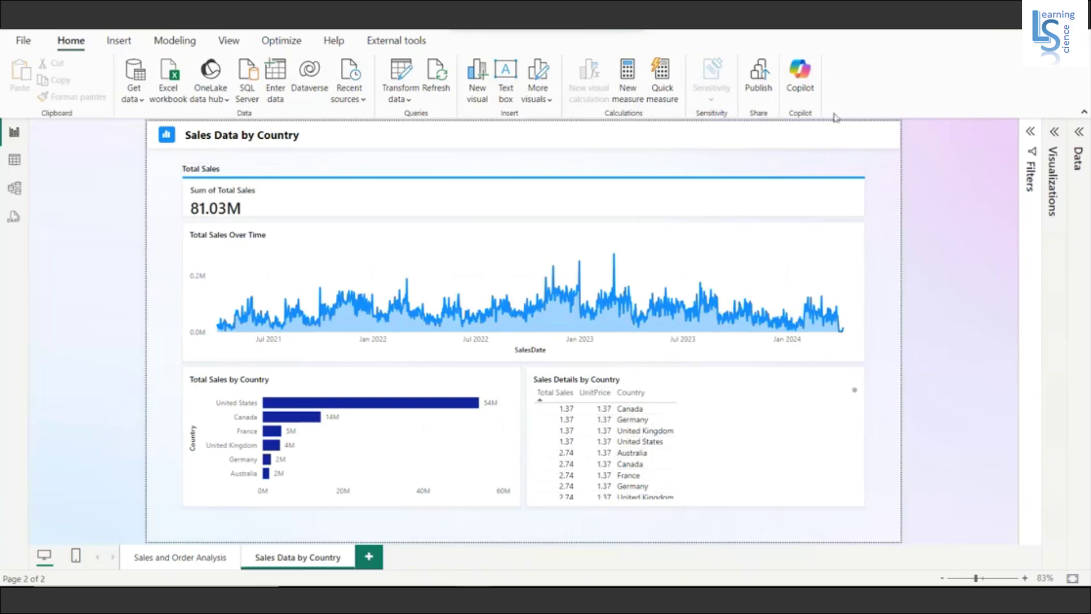
Step: Have Copilot suggest report content again and create the suggested Business Segment Insights page
left_click(804, 93)
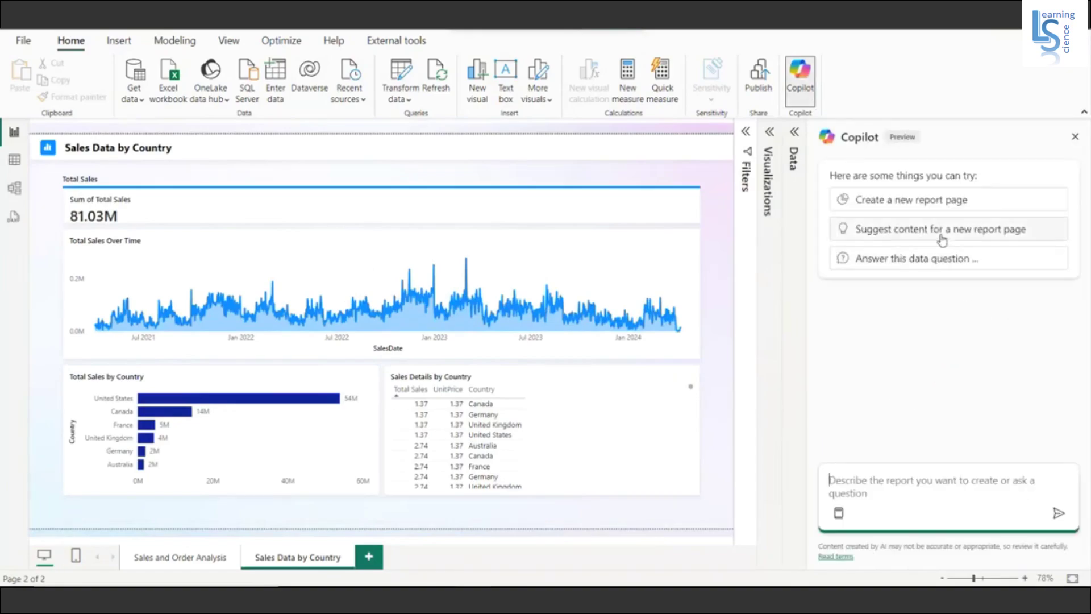
left_click(943, 234)
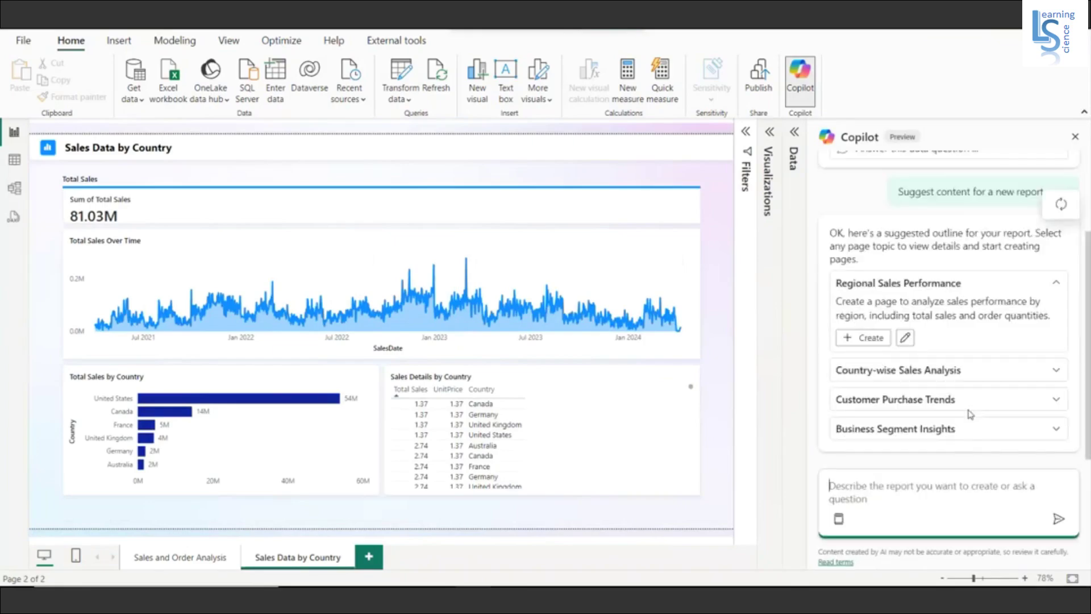
left_click(1051, 432)
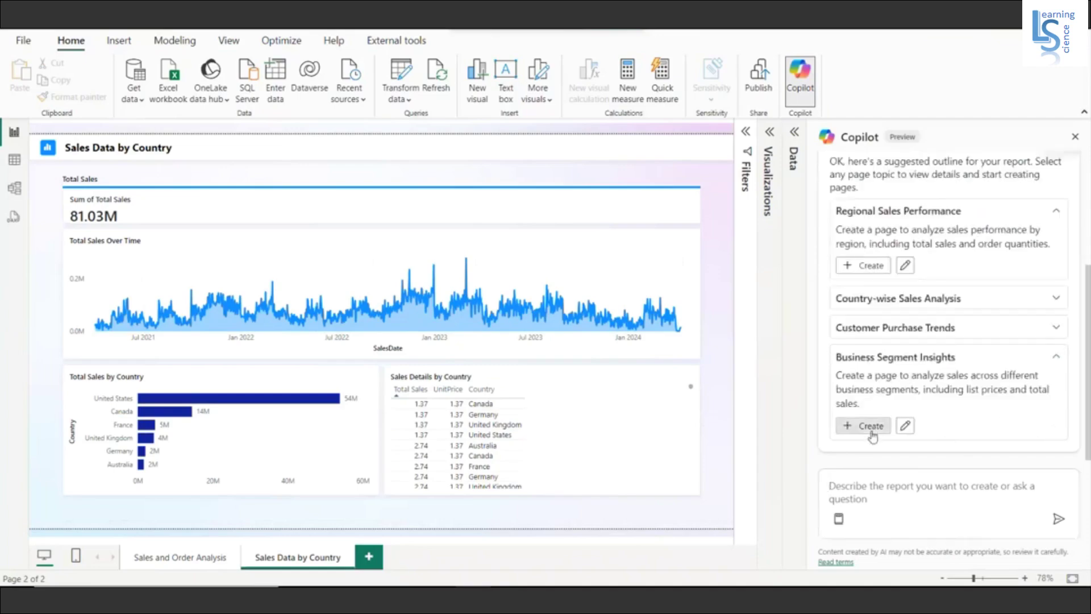
left_click(874, 434)
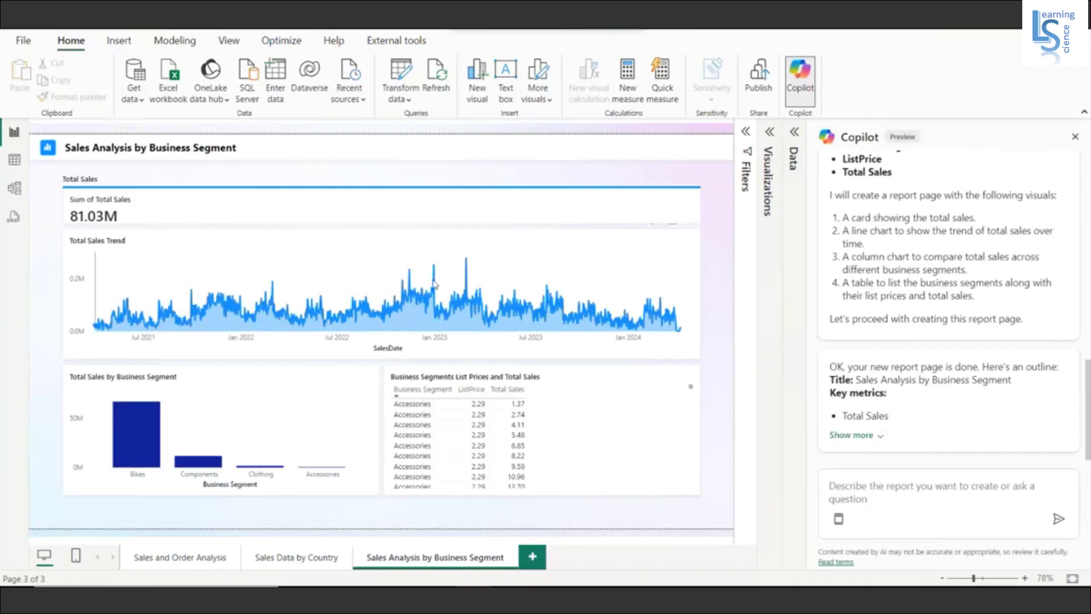
mouse_move(370, 276)
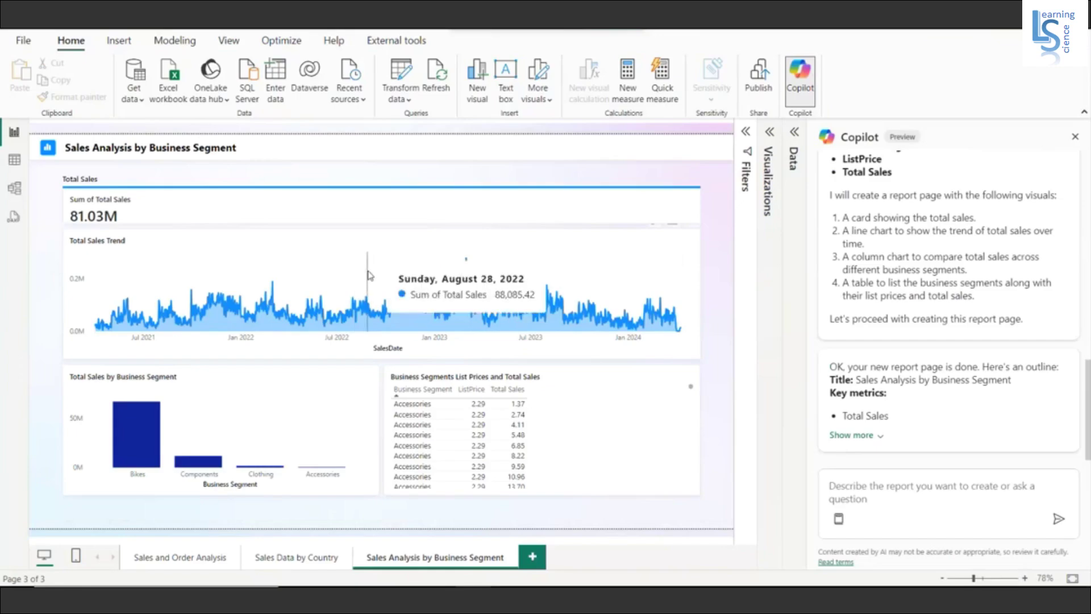
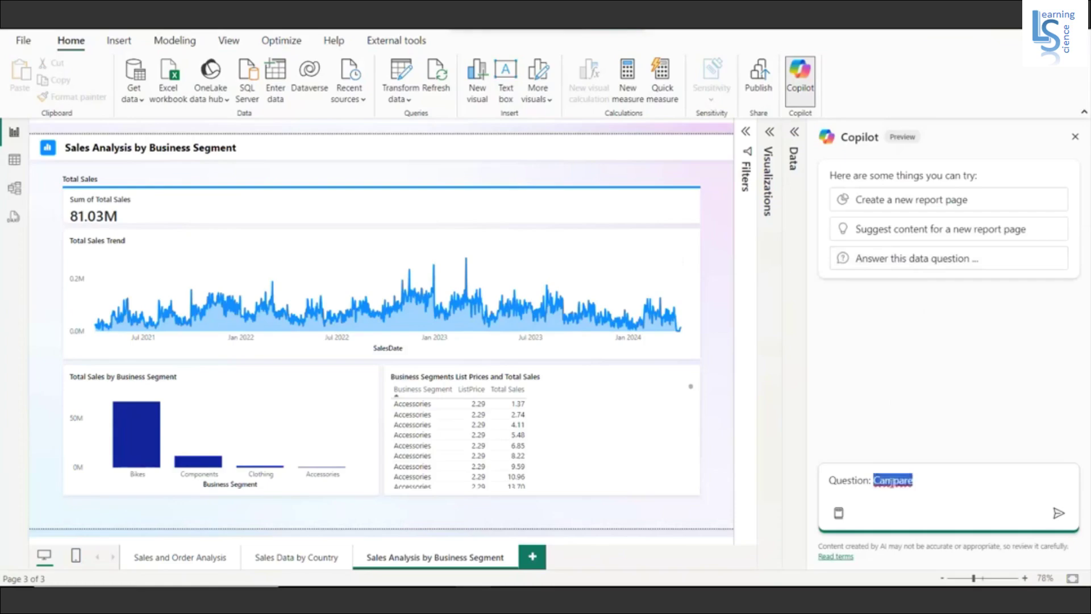
Step: Correct the misspelled word in the Copilot question and submit it as "Question: Compare List Price and Unit Price"
left_click(921, 479)
key("BackSpace")
key("BackSpace")
key("BackSpace")
key("BackSpace")
key("BackSpace")
key("BackSpace")
key("BackSpace")
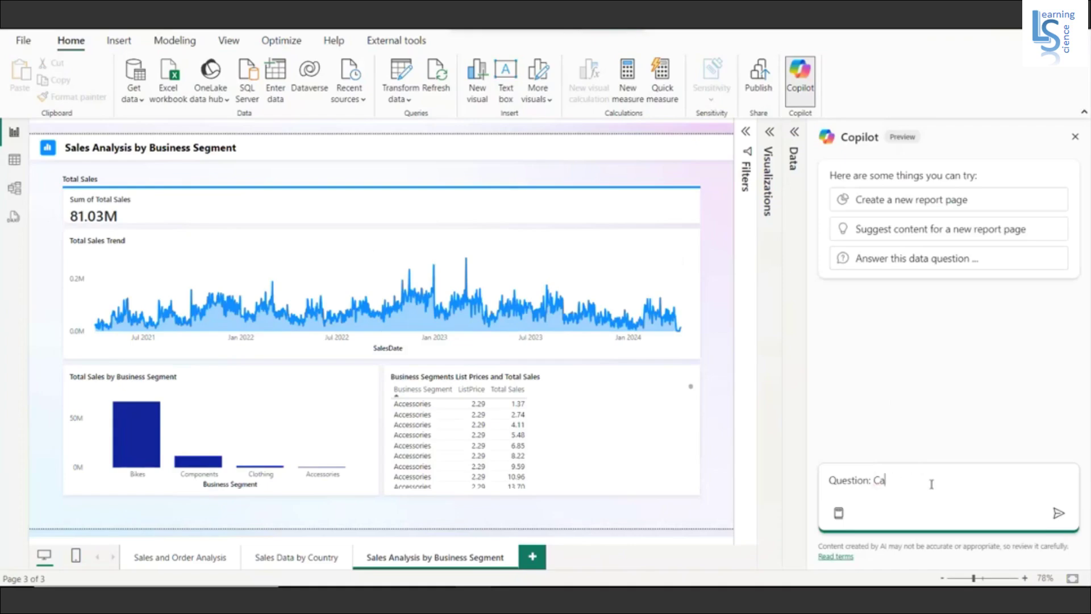
type("Compare ListPrice and Uni")
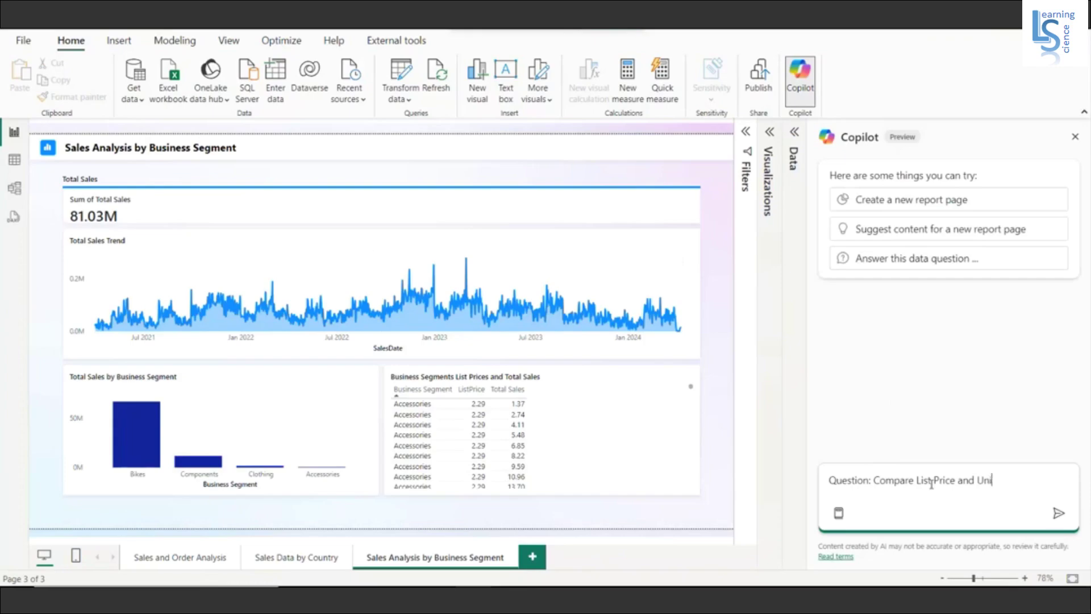
type("t Price")
left_click(1058, 515)
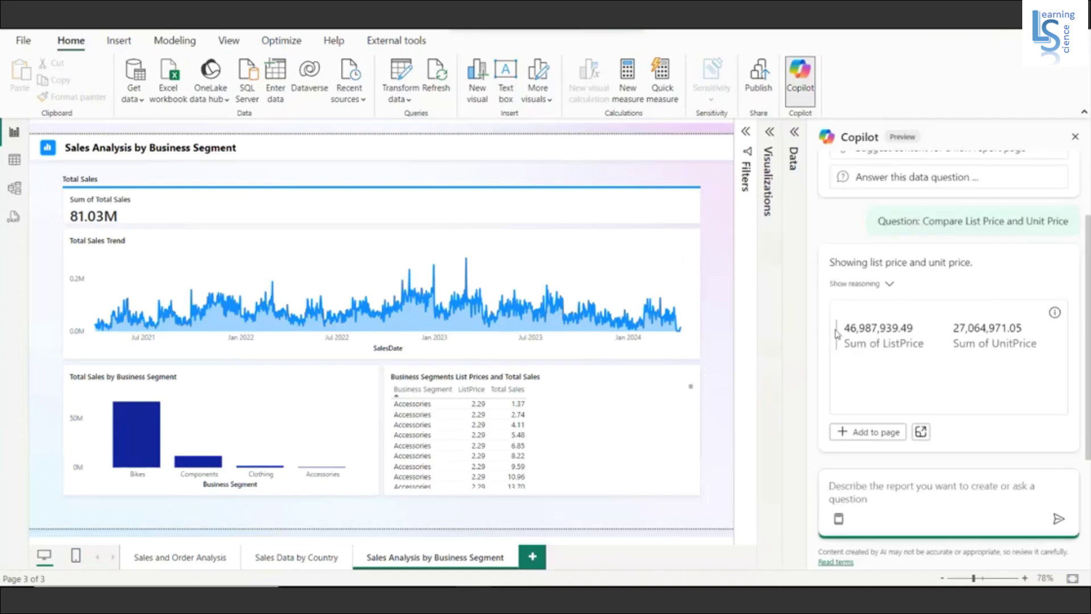
Step: Add Copilot's list price and unit price card to the page, reduce its height and place it at the right end of the Total Sales card
left_click(870, 433)
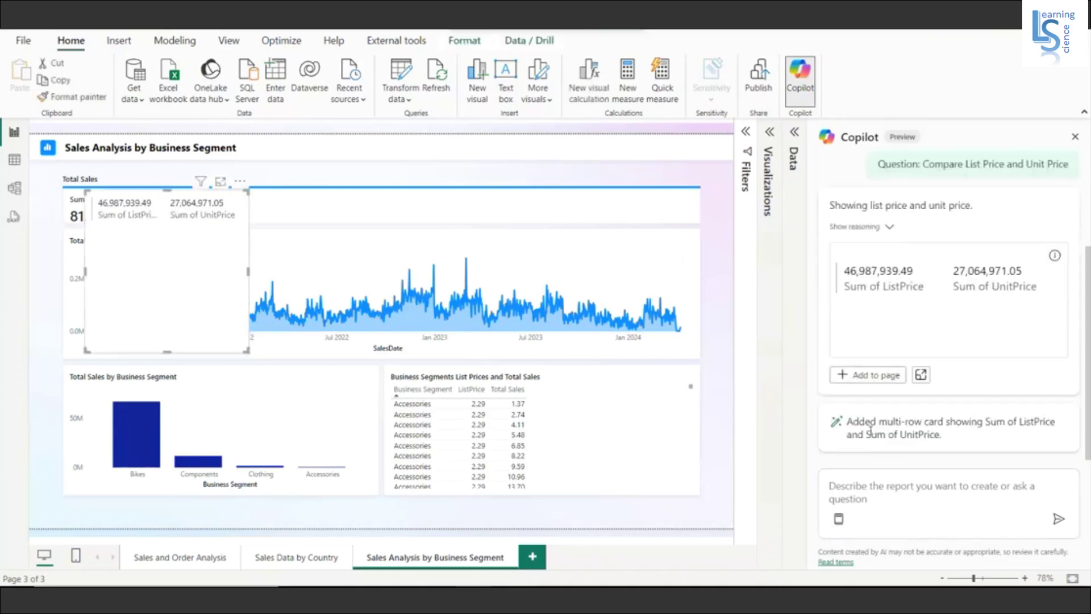
left_click_drag(165, 354, 169, 241)
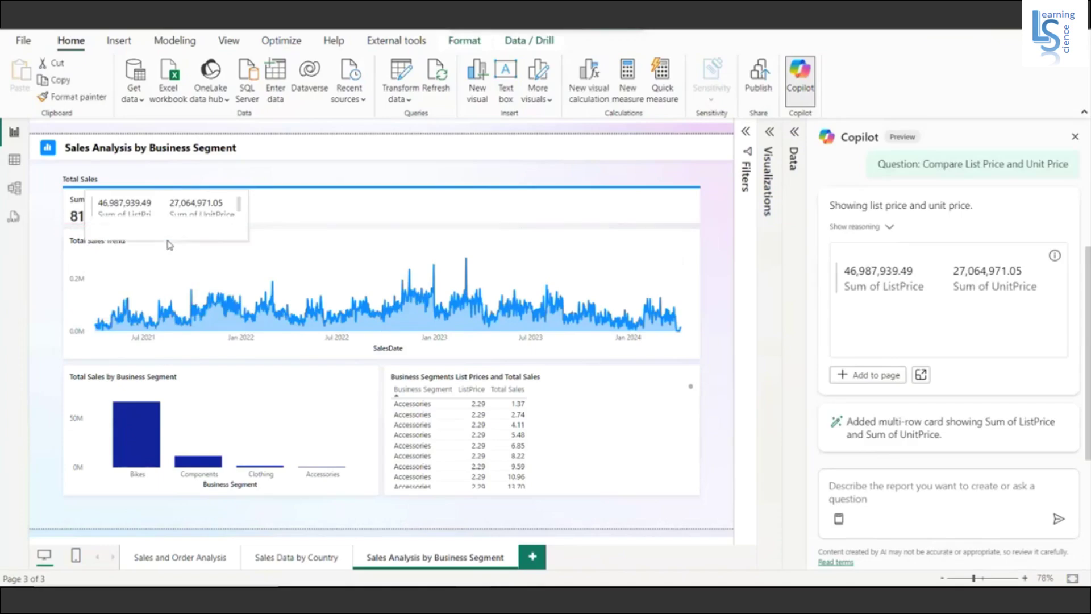
left_click_drag(239, 198, 691, 194)
left_click(721, 222)
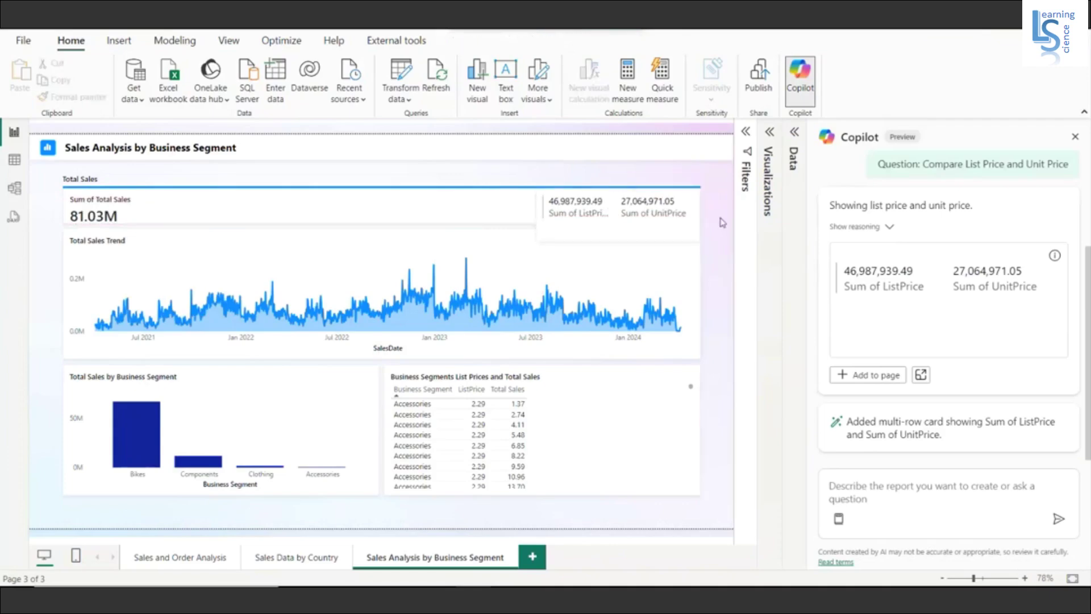
left_click(622, 243)
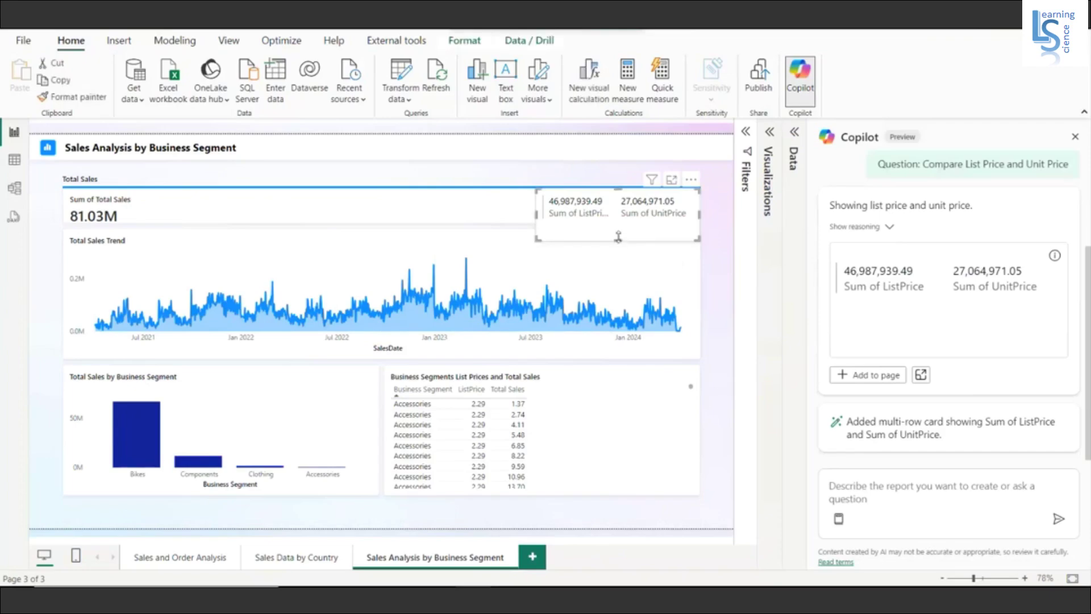
Step: Draft a Copilot request reading "Create a column chart to compare List Price and Unit Price by Country"
left_click(866, 499)
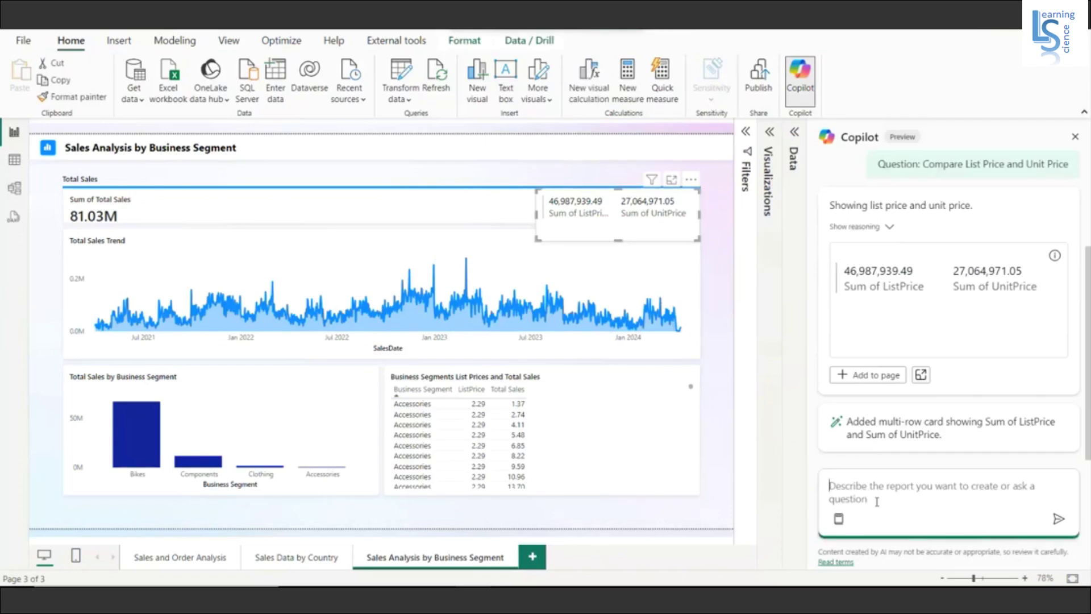
type("Crea")
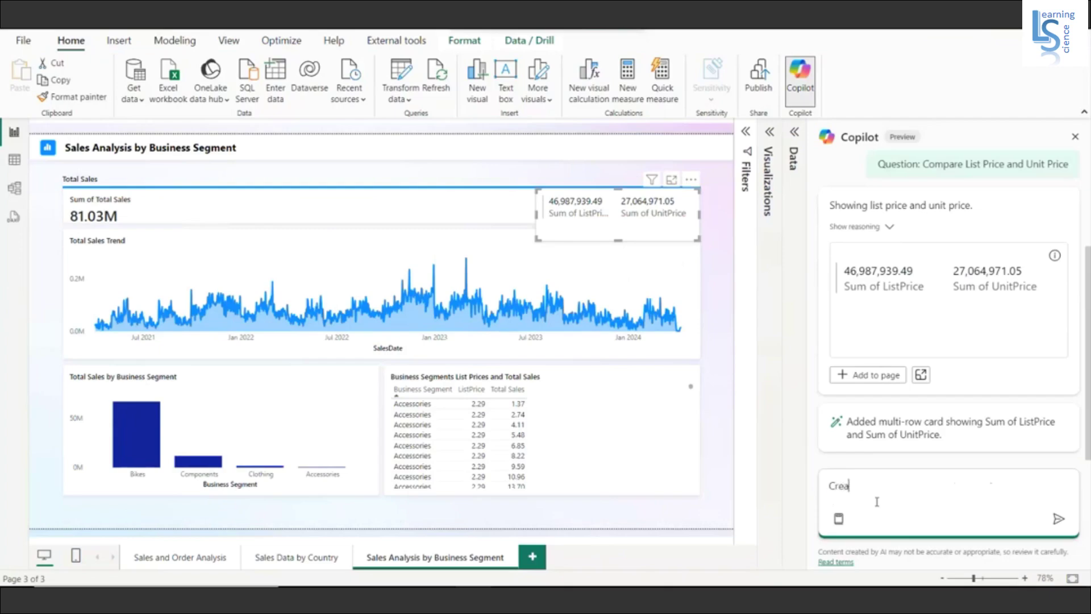
type("te a column chart to compa")
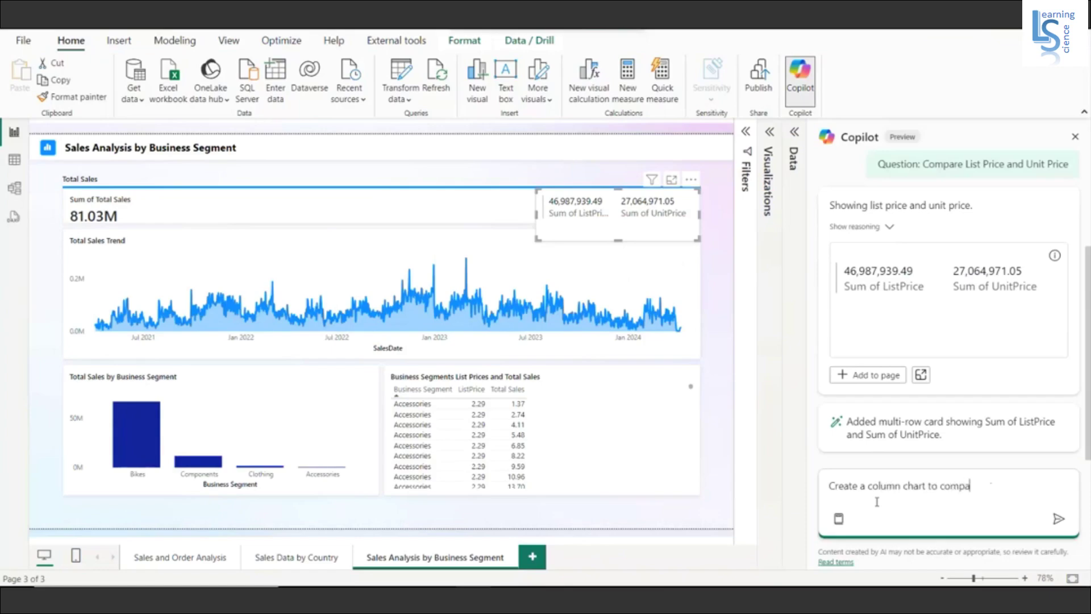
type("re List Prce")
key("BackSpace")
key("BackSpace")
key("BackSpace")
type("ice and Uniu")
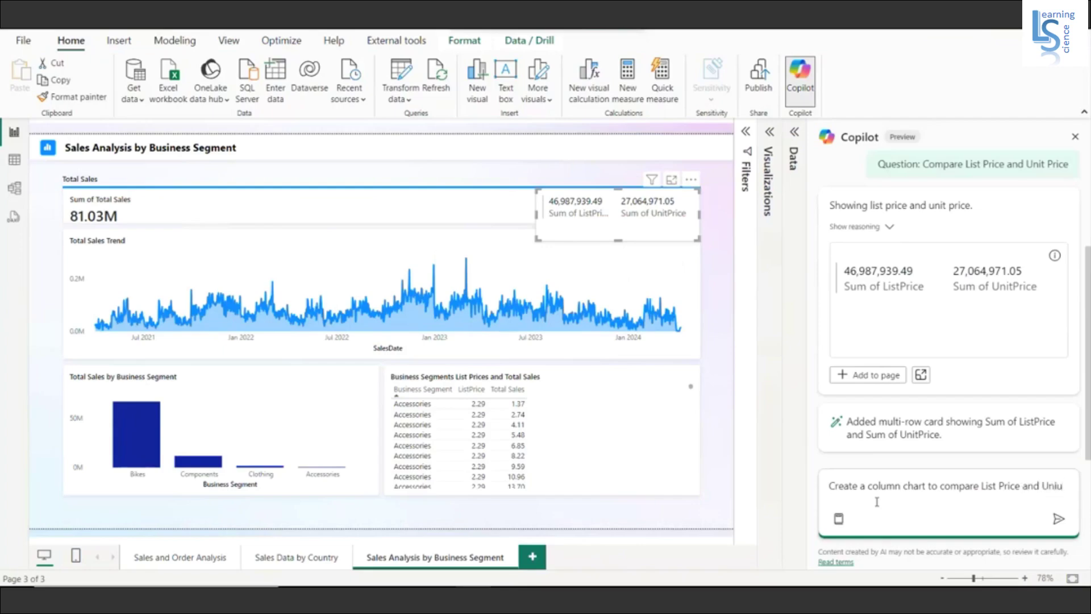
key("BackSpace")
type("t Prc")
type("e")
type(" by Country")
Step: Rework the misspelled second "Price" in the Copilot request and extend the request with "and legend will by region"
key("BackSpace")
key("Left")
key("Left")
key("Left")
key("Left")
key("Left")
key("Left")
key("Left")
key("Left")
key("Left")
key("Left")
key("BackSpace")
key("BackSpace")
type("rice")
key("Right")
key("Right")
key("Right")
key("Right")
type("and legend ")
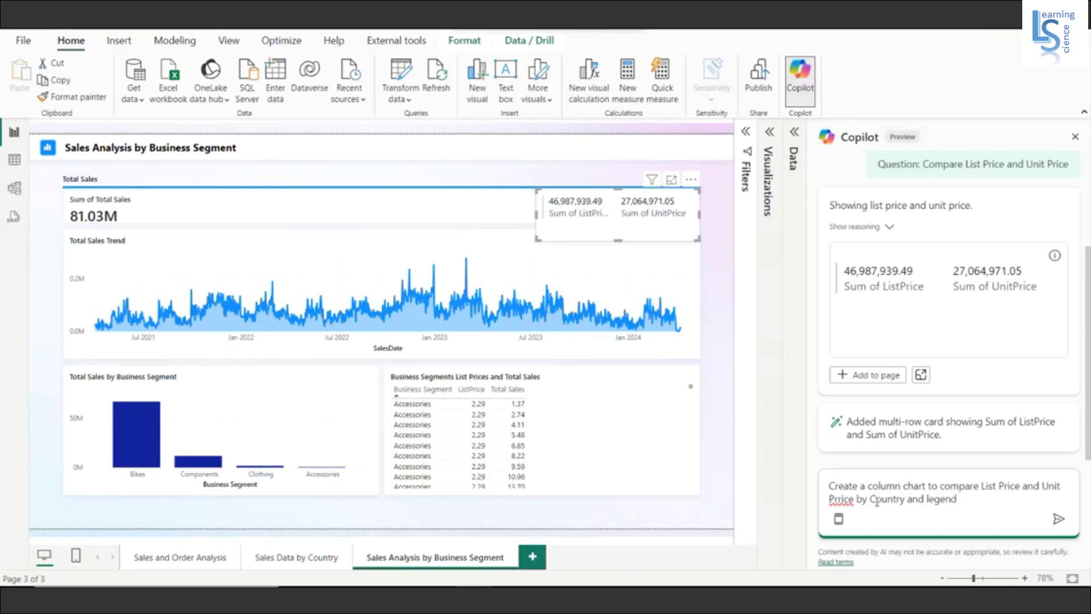
type("will by region")
Step: Correct the misspelled word after "Unit" in the Copilot request to "Price"
left_click(1003, 579)
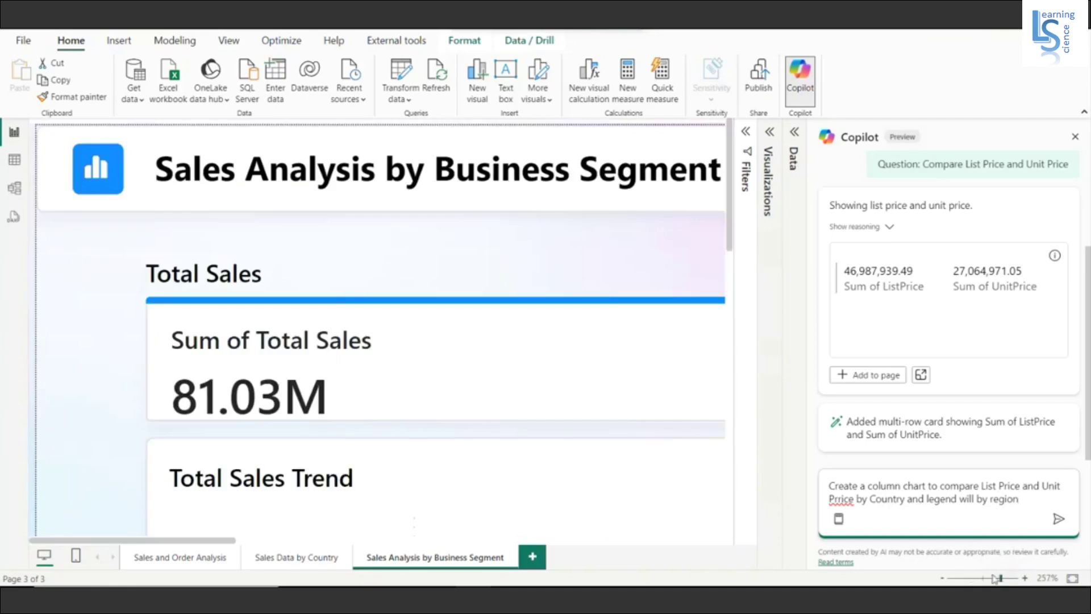
left_click(975, 578)
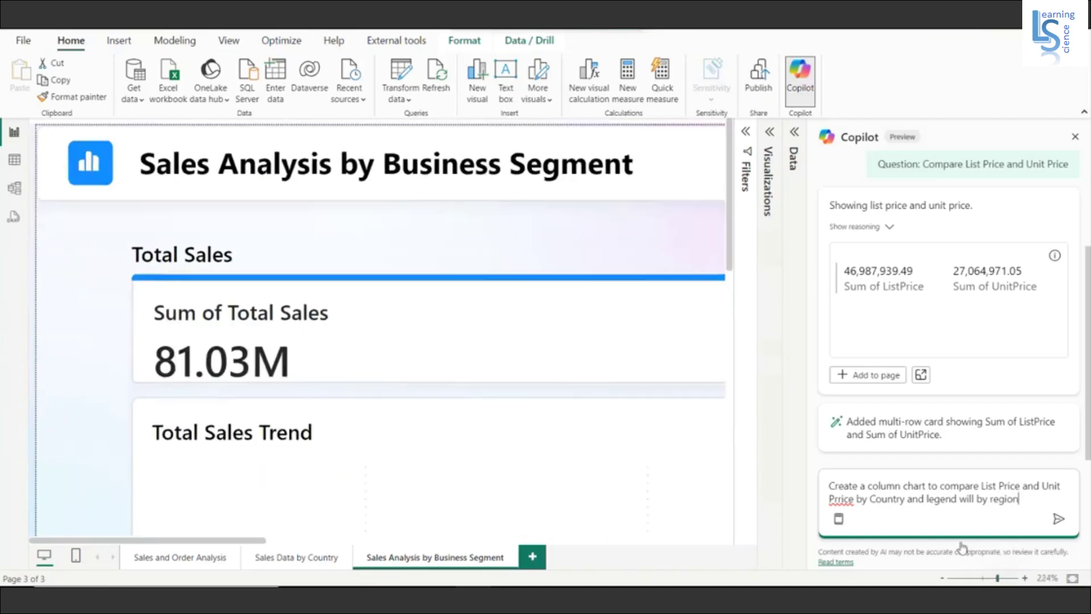
left_click(849, 498)
key("Delete")
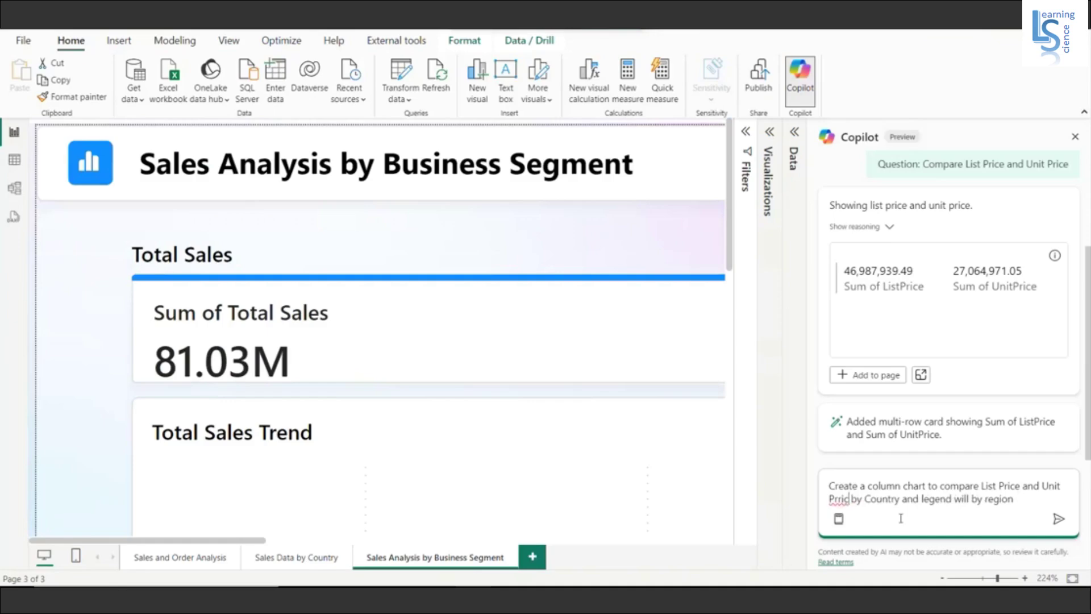
key("BackSpace")
key("BackSpace")
key("BackSpace")
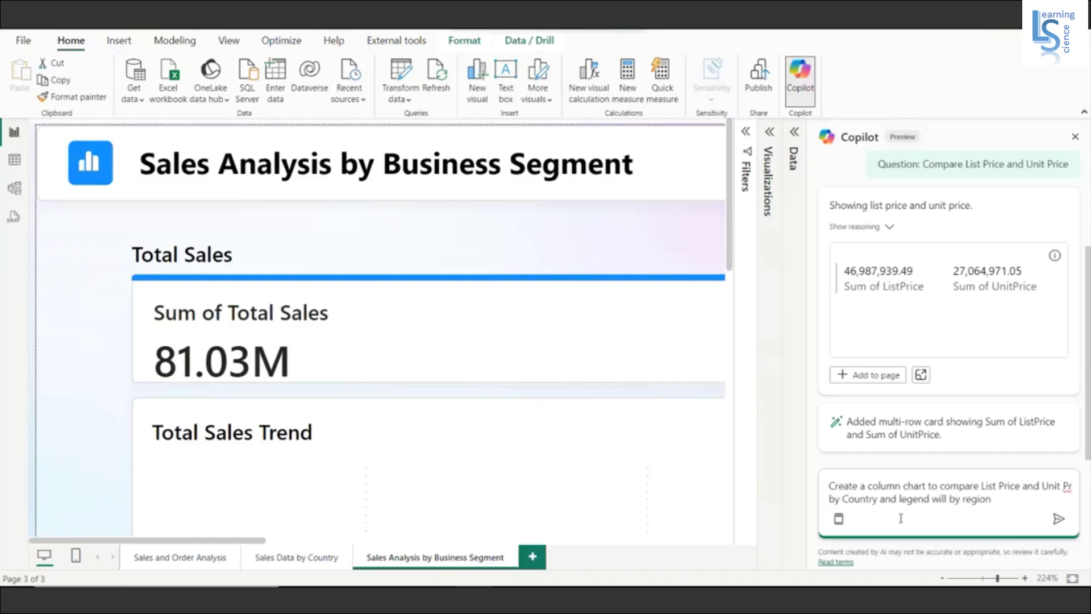
type("ice")
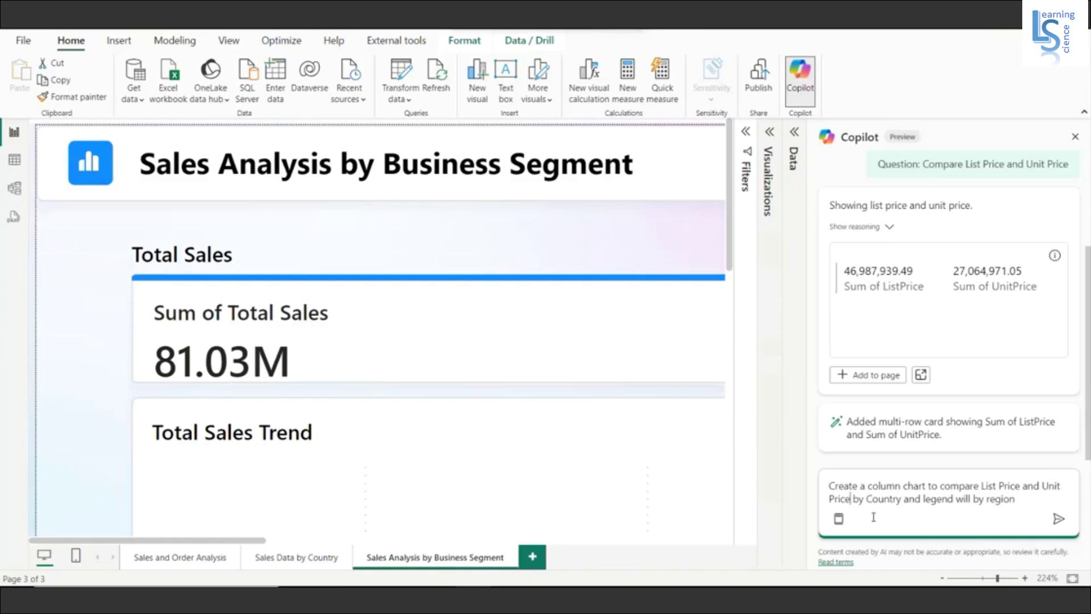
Step: Submit the column chart request to Copilot and fit the report page to the window
left_click(1058, 521)
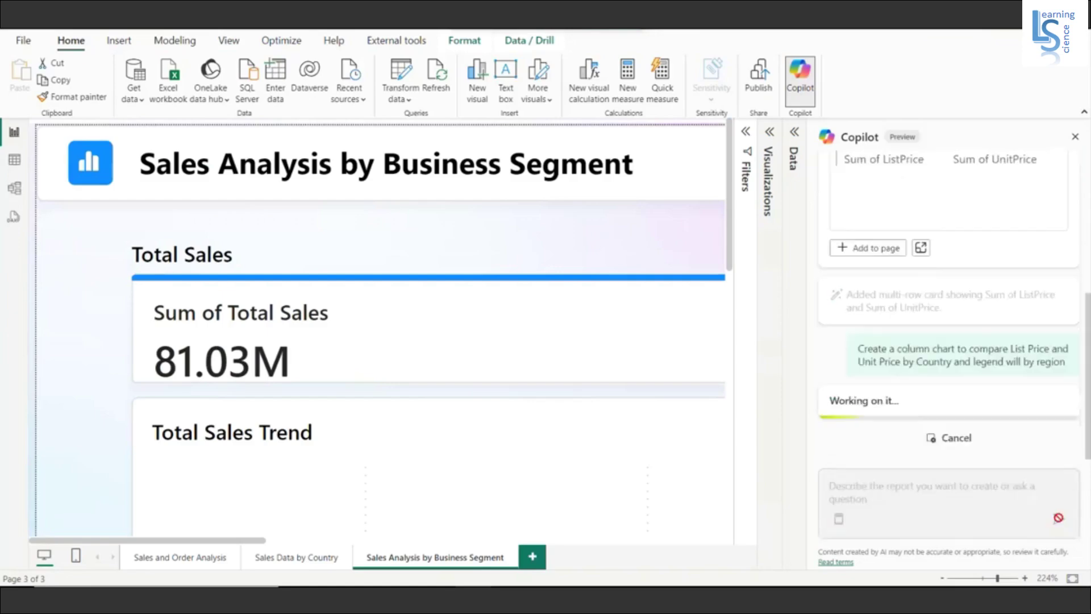
left_click(1073, 579)
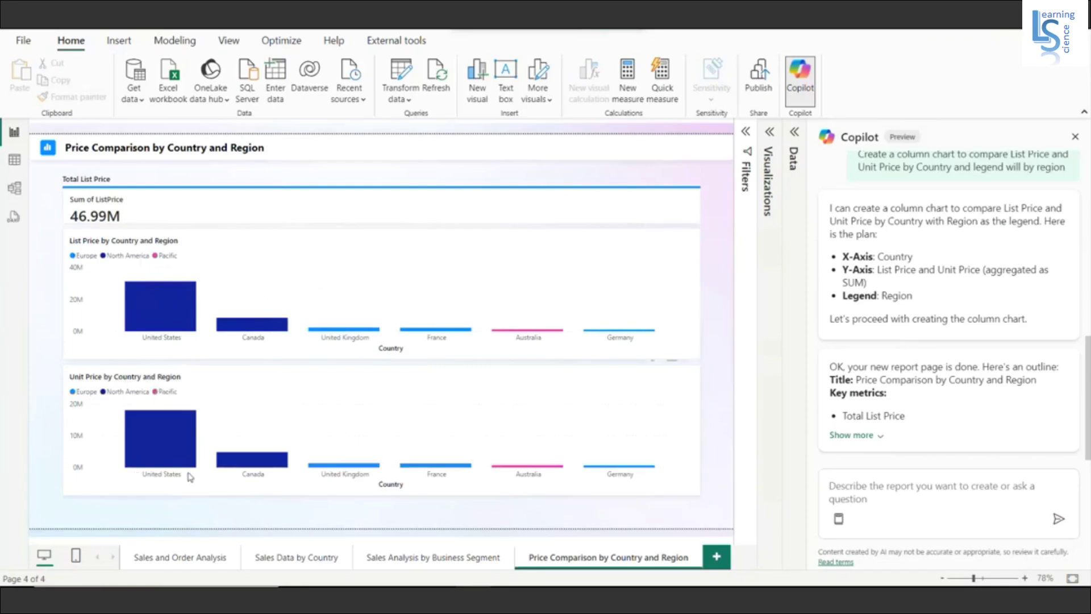
mouse_move(245, 455)
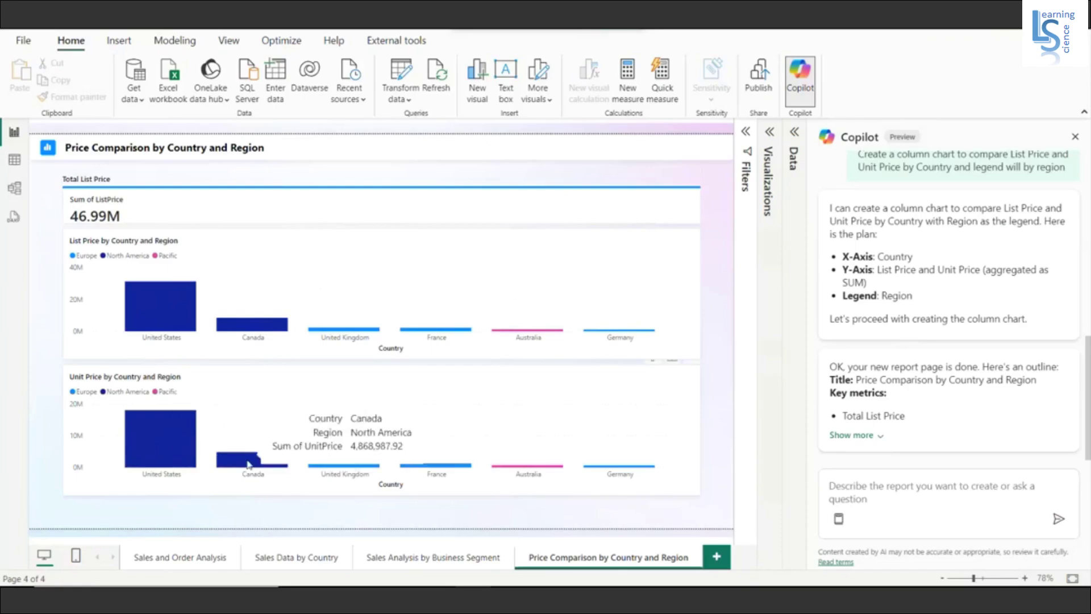